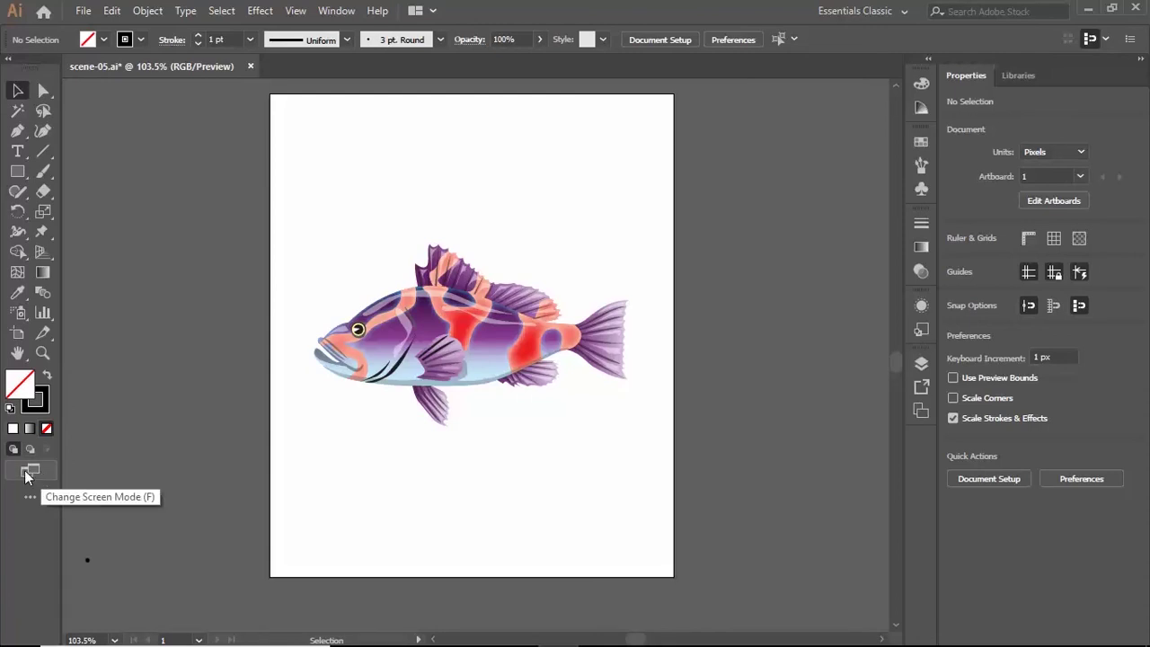
Step: Switch the document to Full Screen Mode with Menu Bar and return it to Normal Screen Mode
left_click(29, 473)
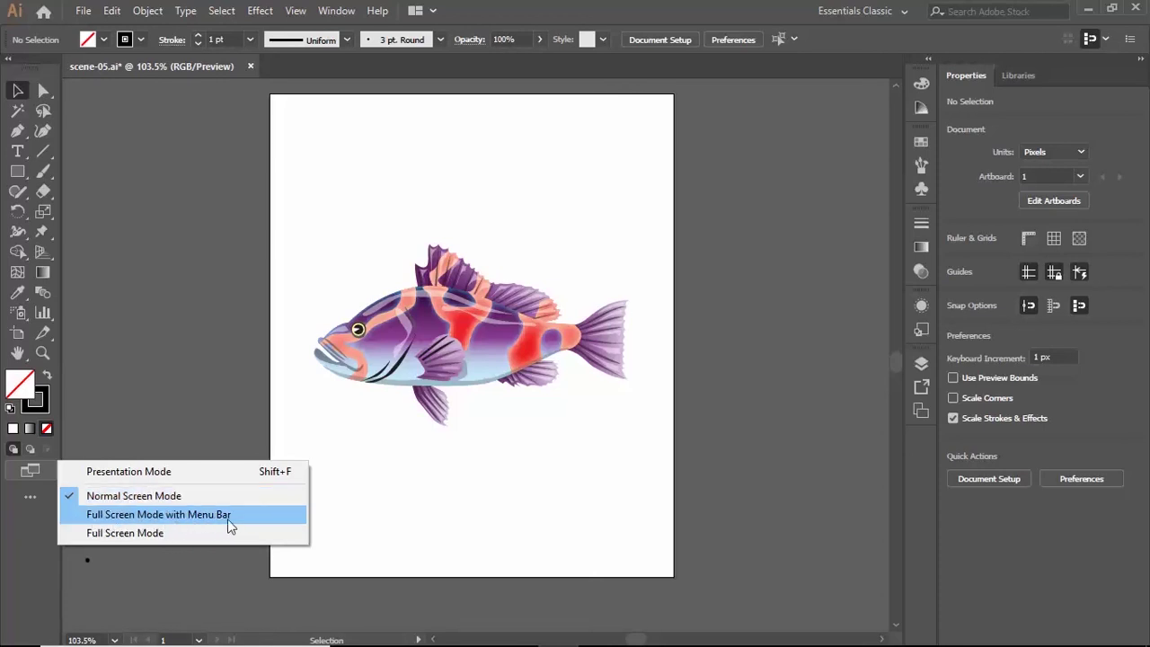
left_click(124, 516)
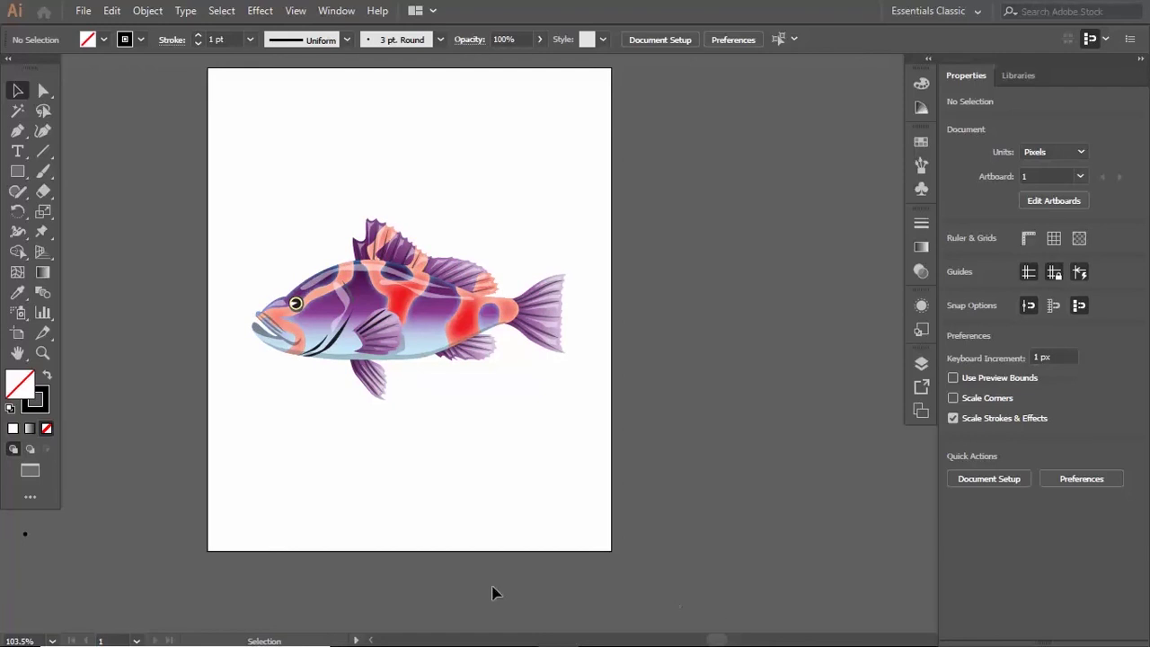
left_click(30, 472)
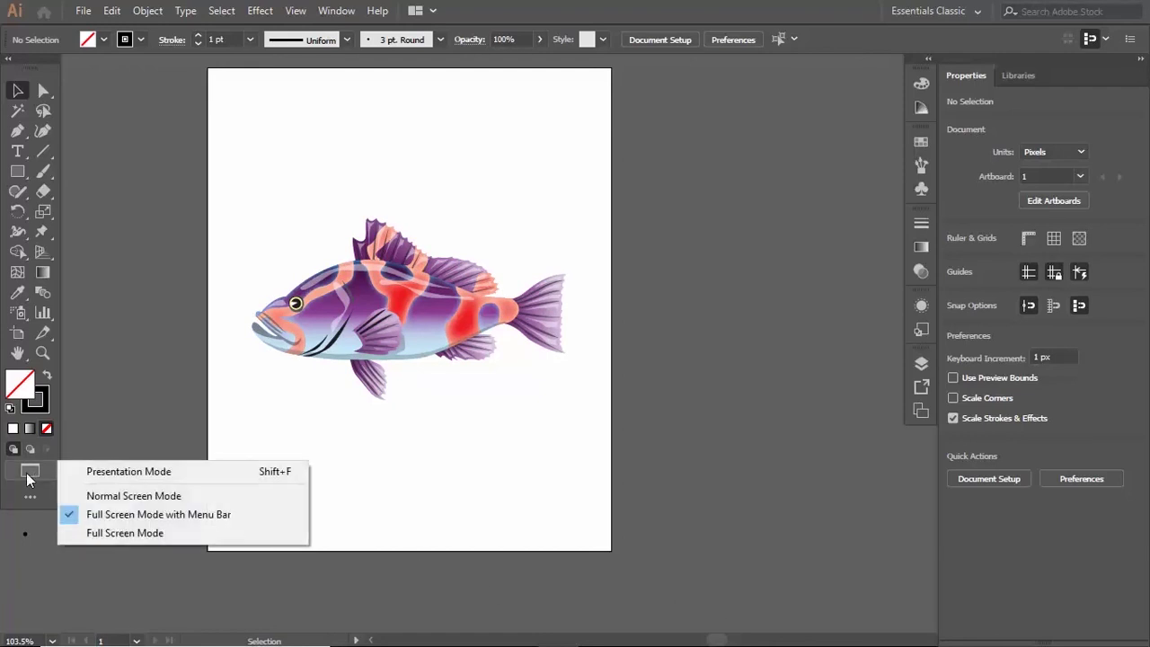
left_click(119, 497)
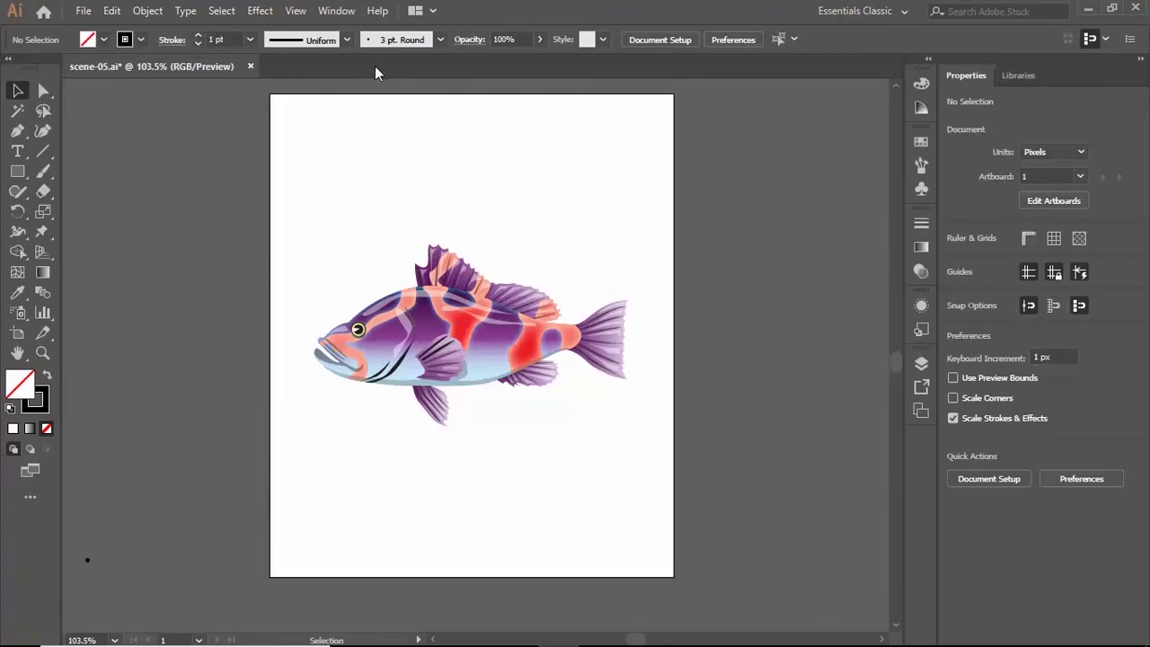
Step: Switch to Full Screen Mode with Menu Bar and pan the fish artboard closer to the middle of the workspace
left_click(30, 469)
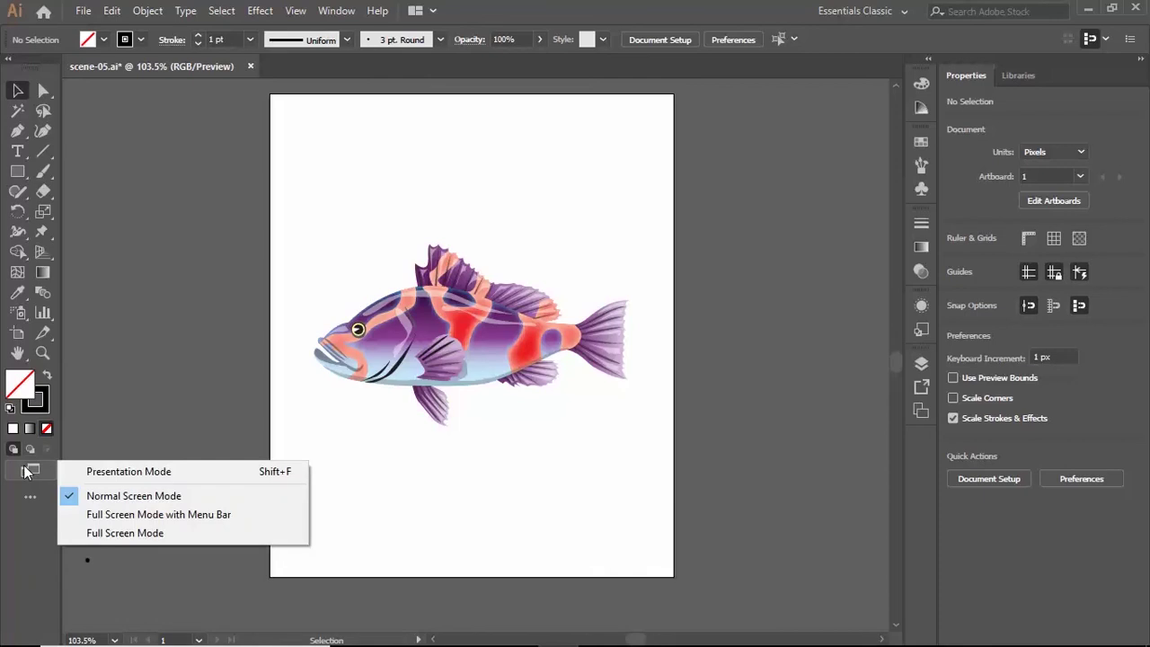
left_click(185, 513)
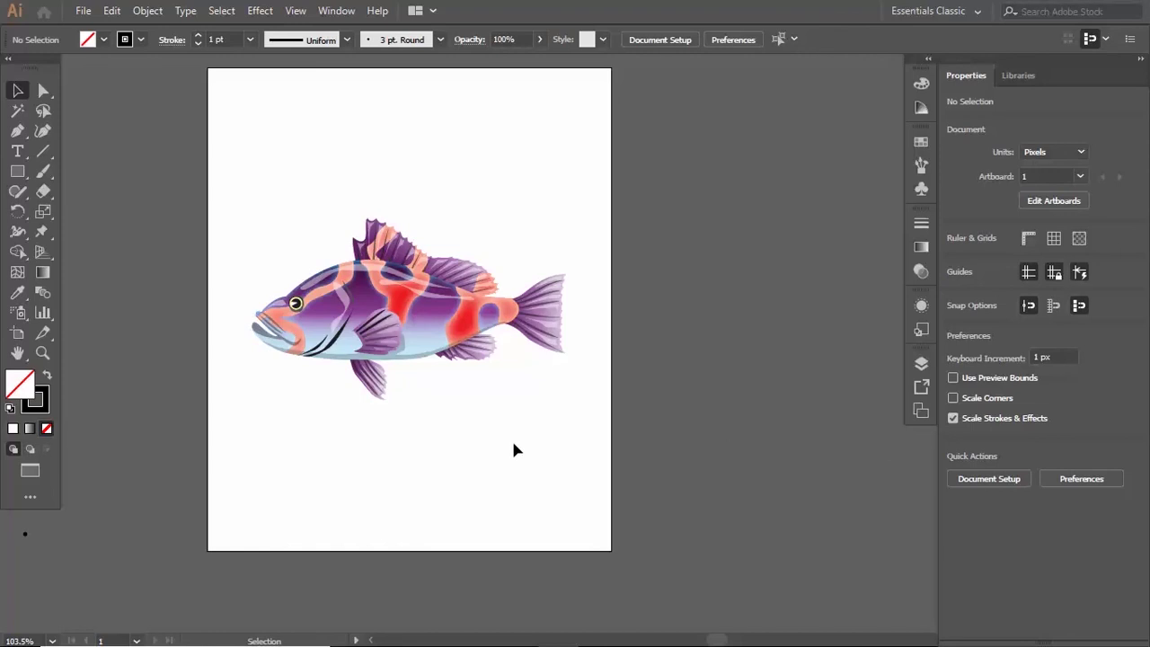
key("space")
left_click_drag(410, 425, 508, 444)
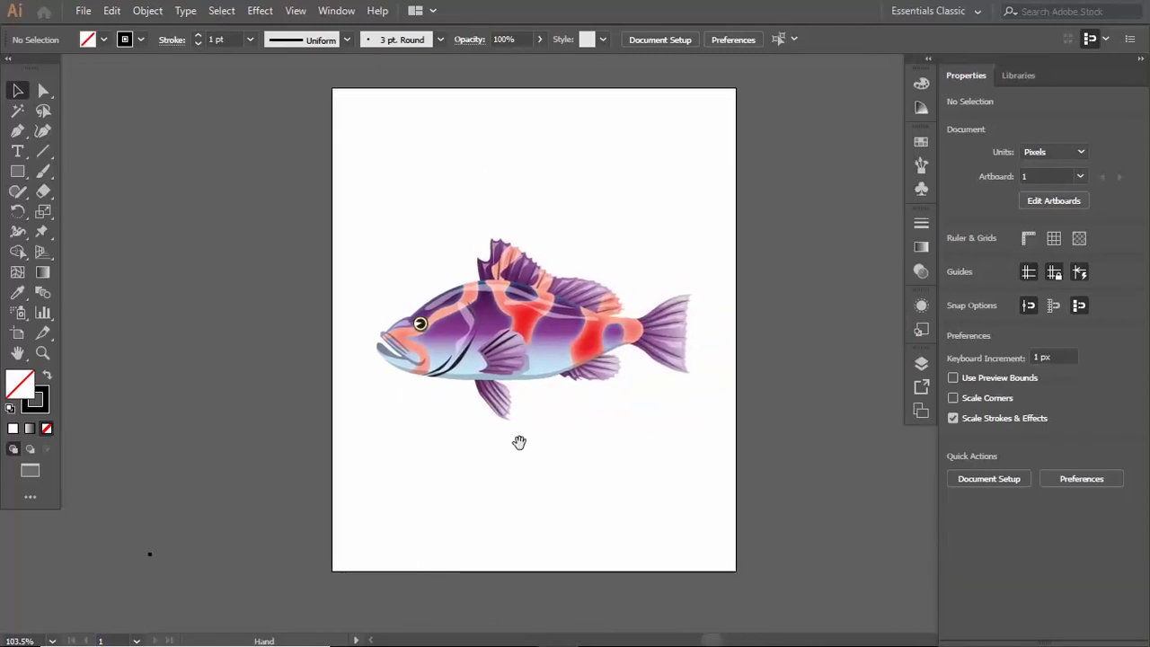
Step: Switch to Full Screen Mode and cycle through all the screen modes until Full Screen Mode is active again
left_click(35, 466)
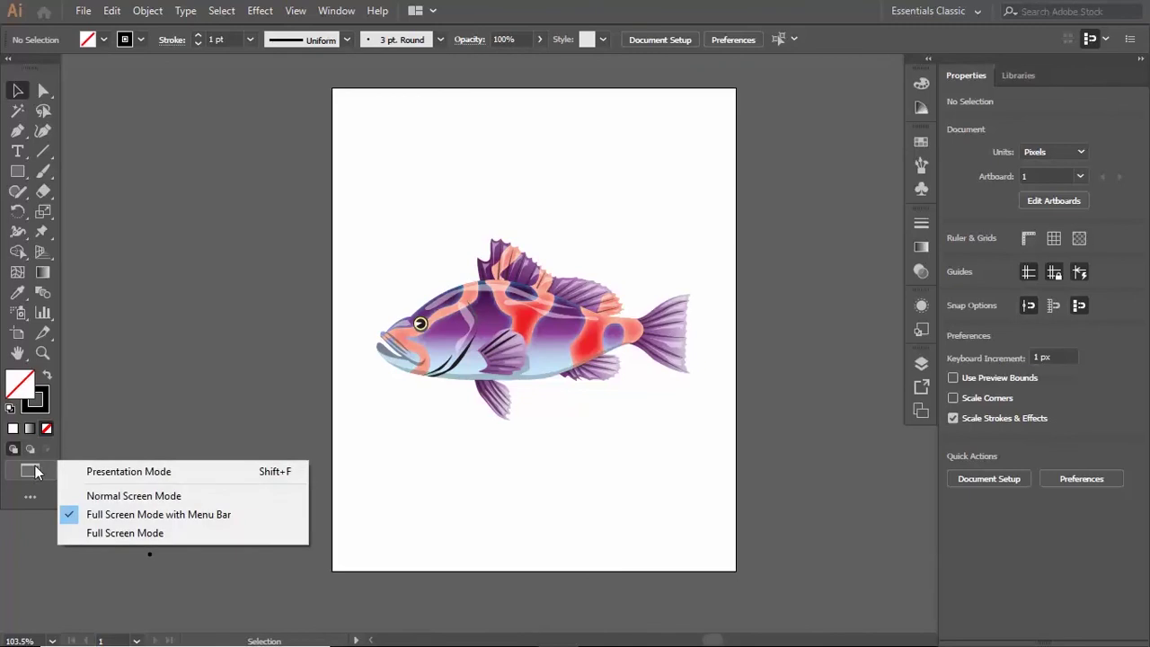
left_click(135, 531)
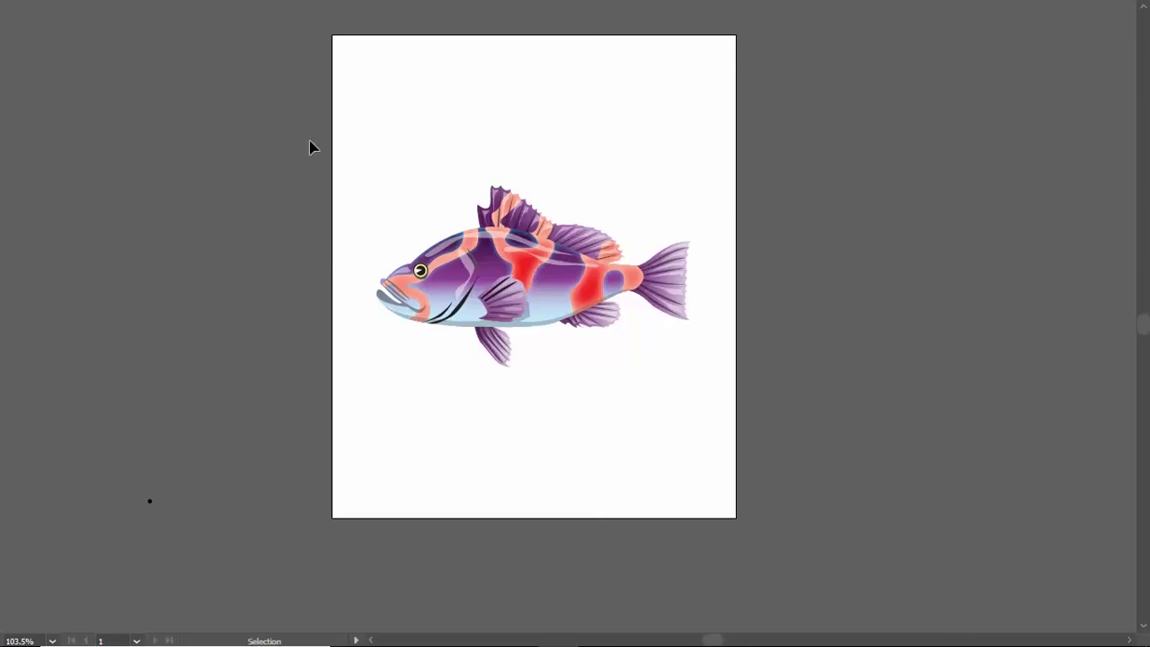
key("f")
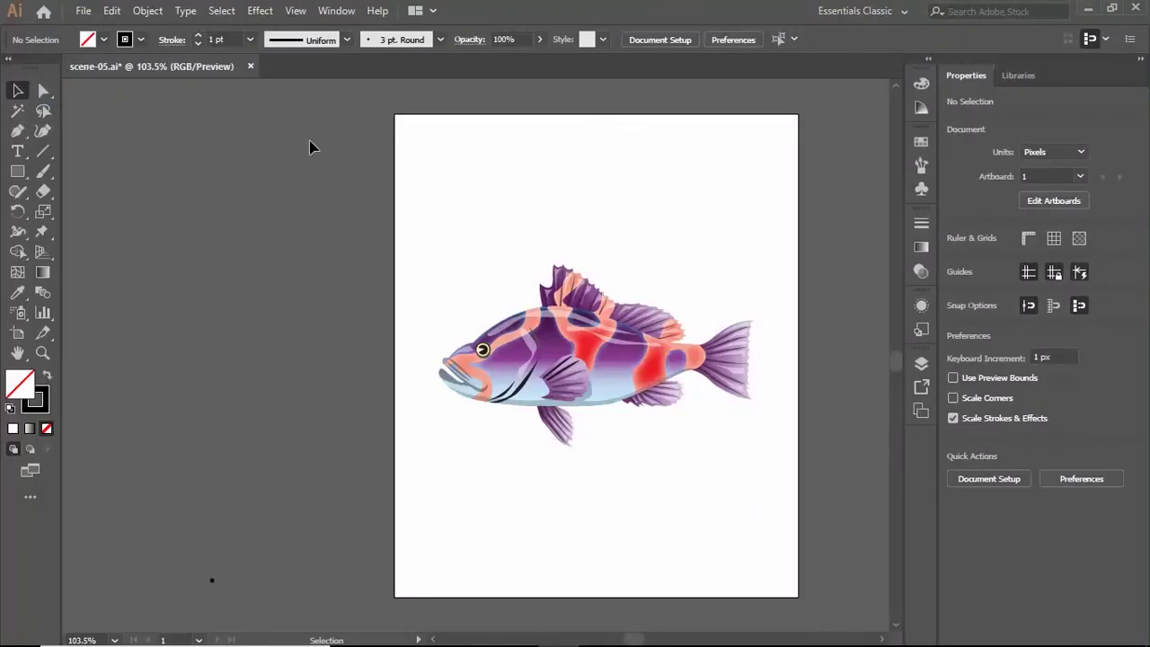
key("f")
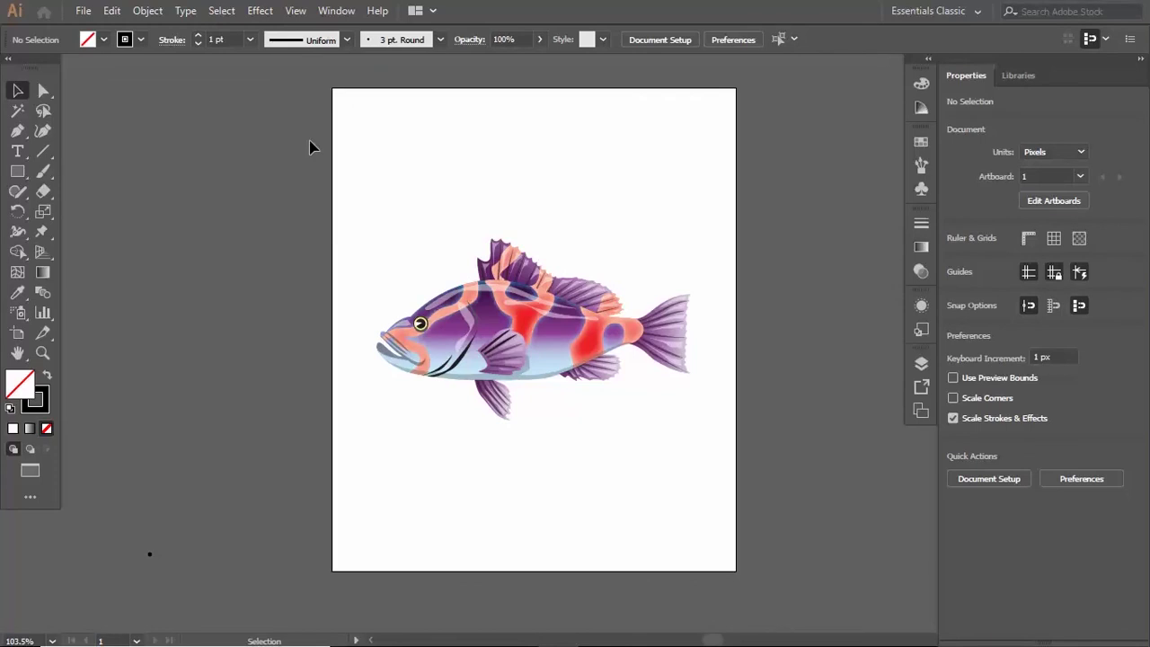
key("f")
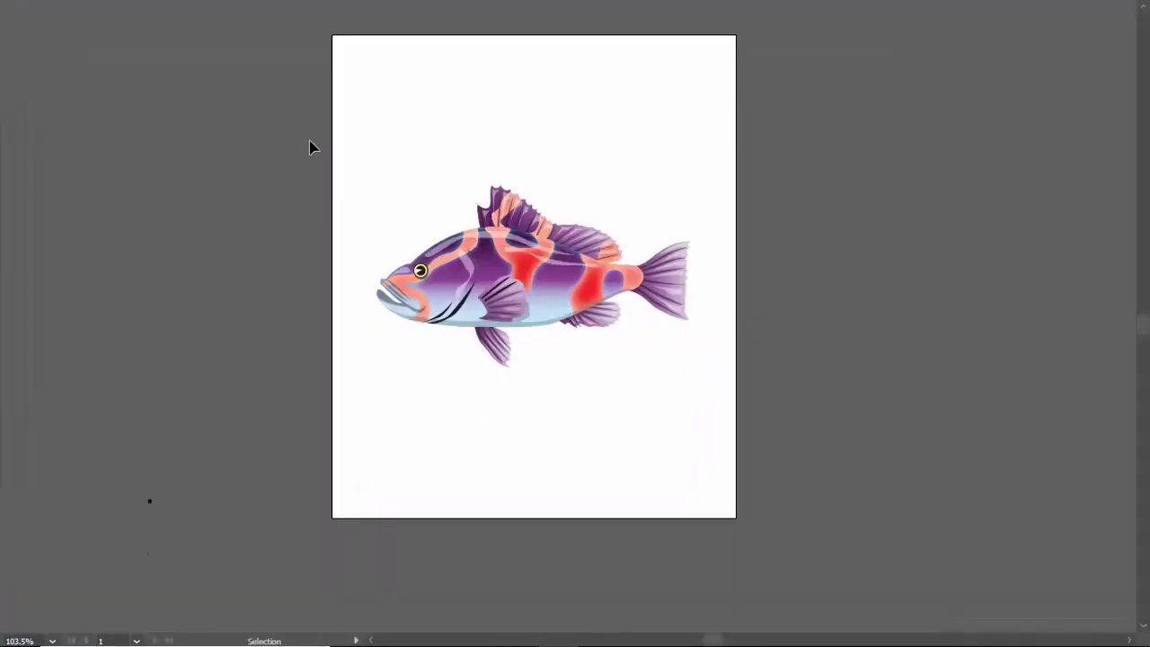
key("f")
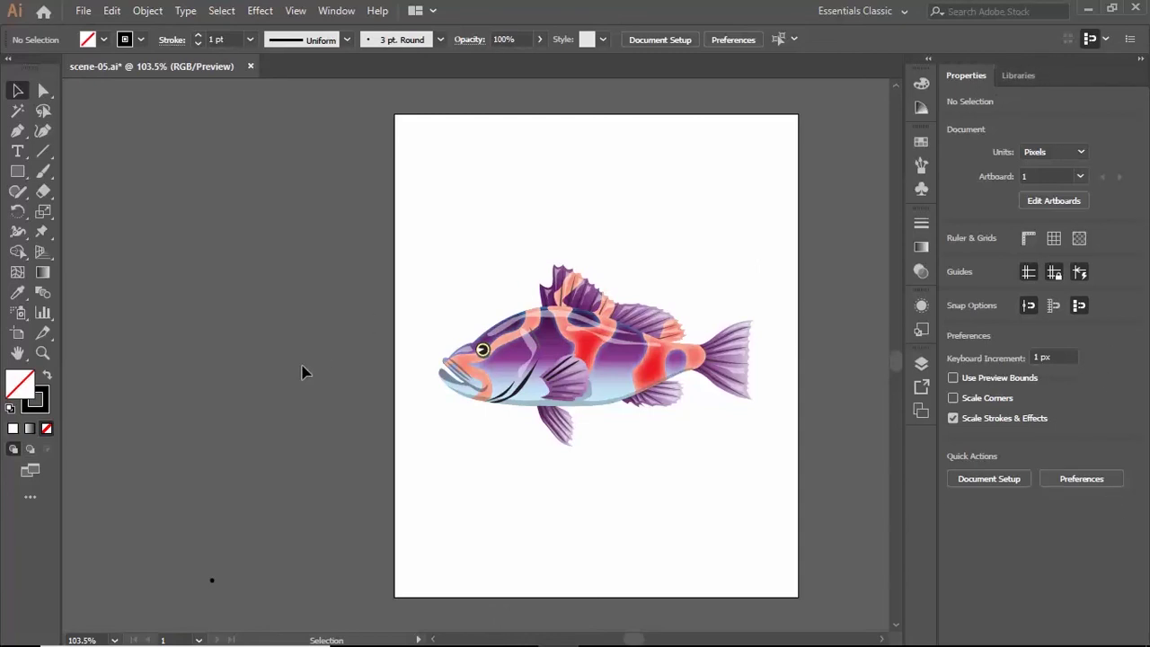
key("f")
key("f")
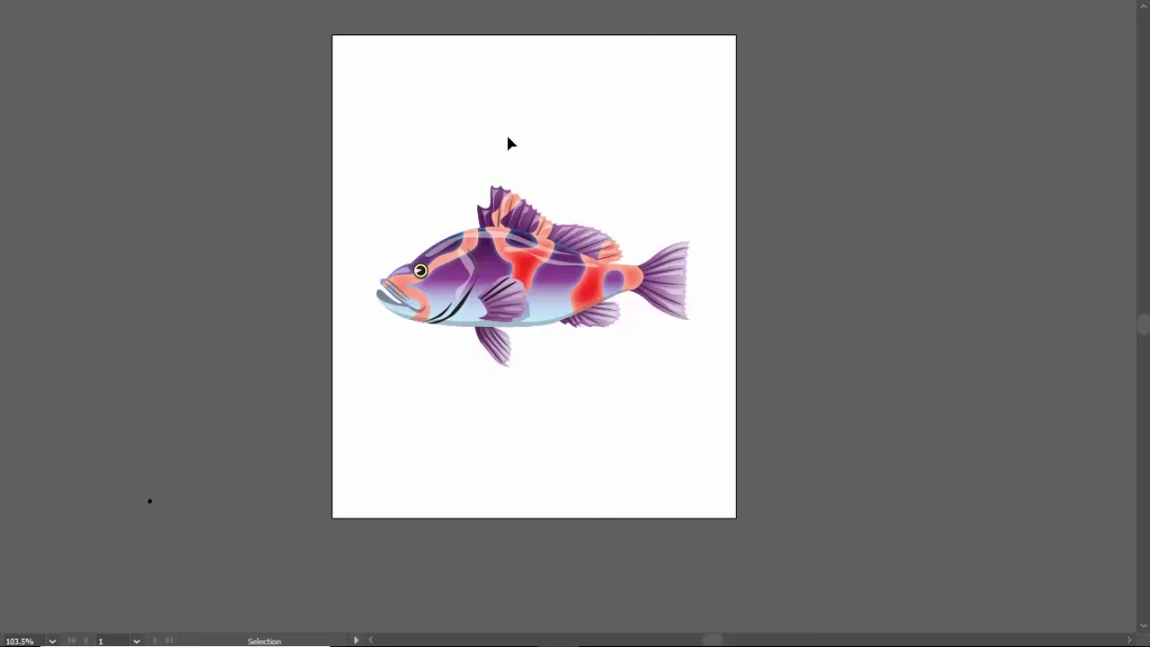
Step: Pan the artboard slightly with the Hand tool while in Full Screen Mode
key("z")
key("h")
mouse_move(441, 379)
left_mouse_down()
mouse_move(452, 396)
mouse_move(635, 416)
mouse_move(496, 423)
mouse_move(381, 329)
mouse_move(440, 342)
mouse_move(456, 383)
left_mouse_up()
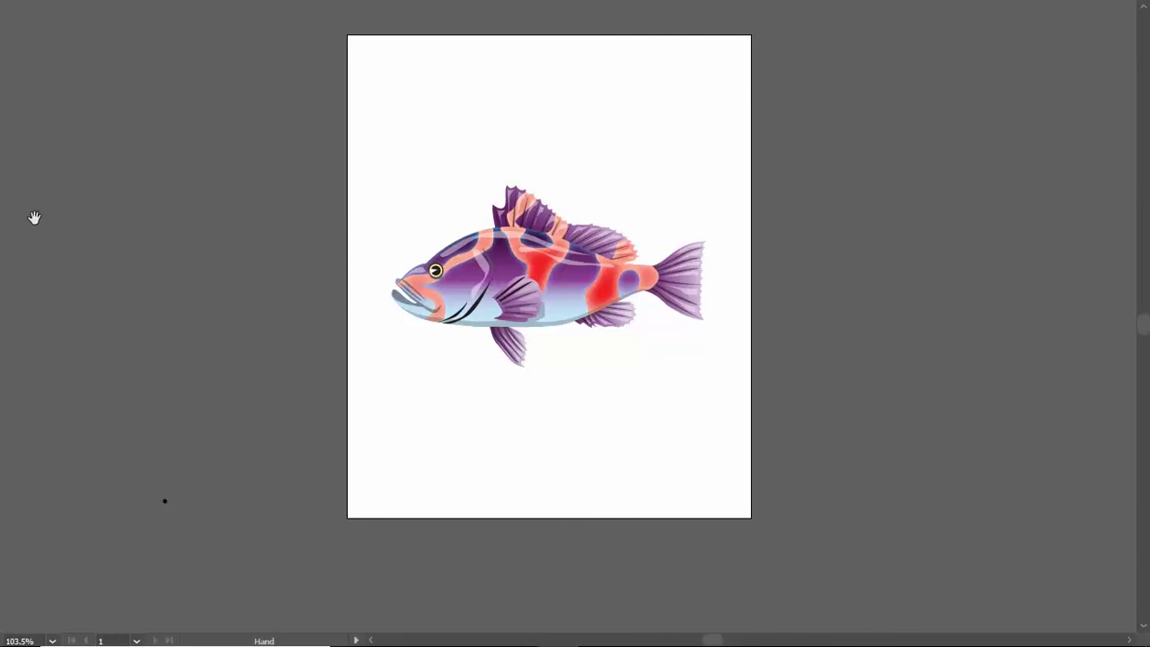
Step: Temporarily reveal the hidden toolbar and panel dock to choose the Rectangle tool and open the Appearance panel
mouse_move(1, 218)
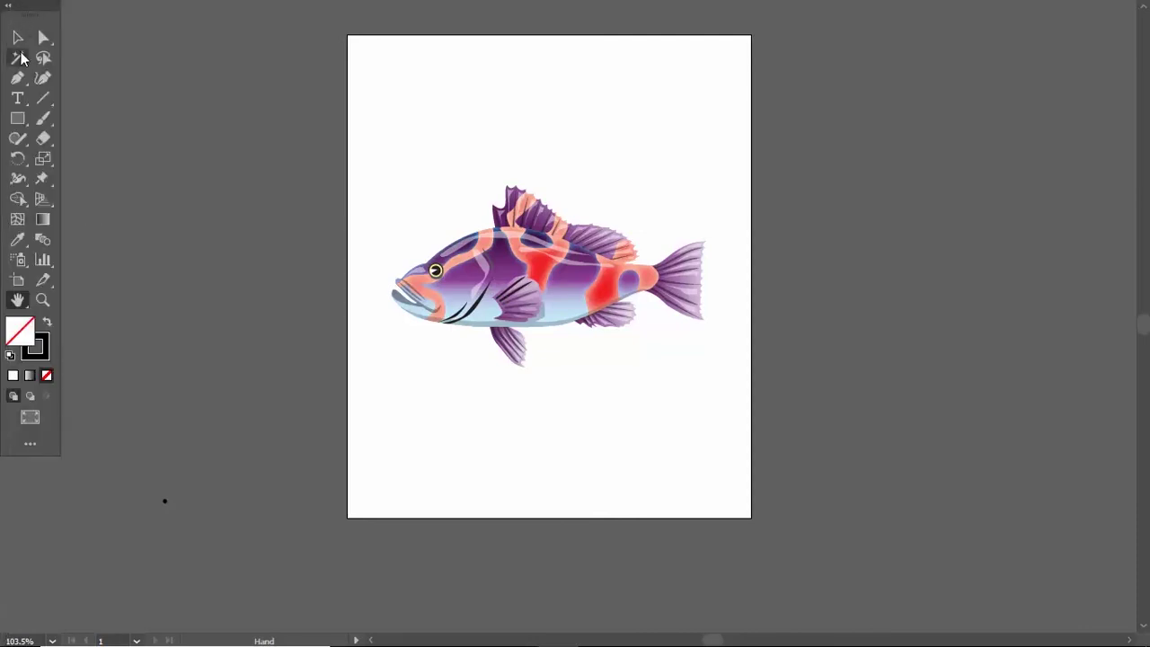
left_click(17, 117)
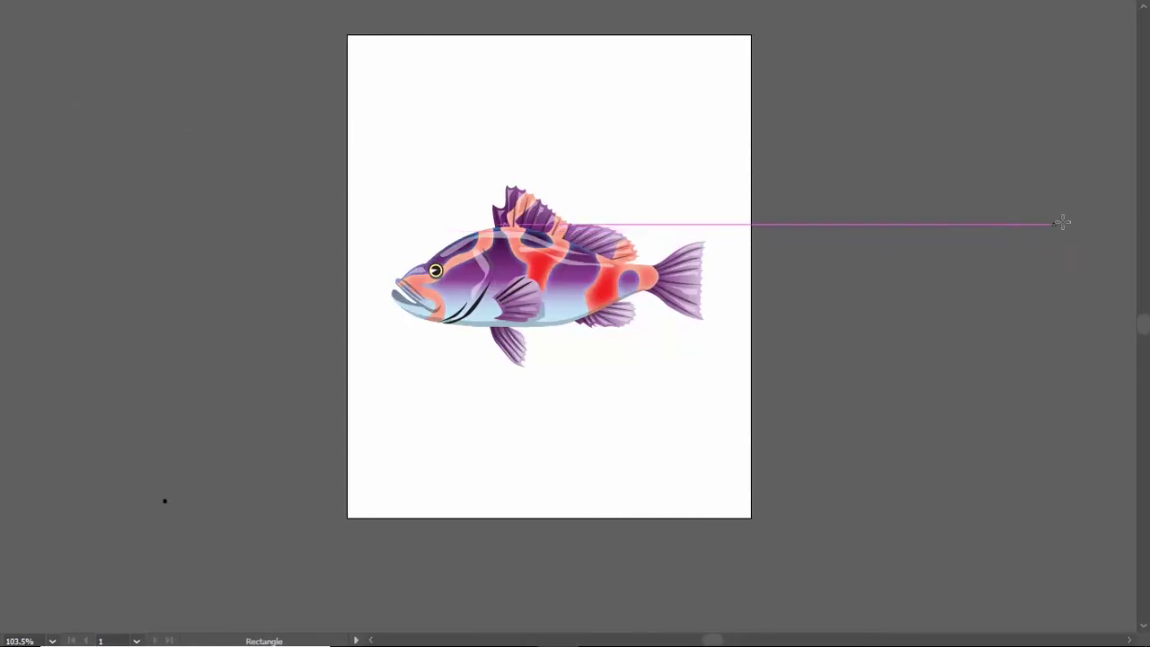
mouse_move(1148, 218)
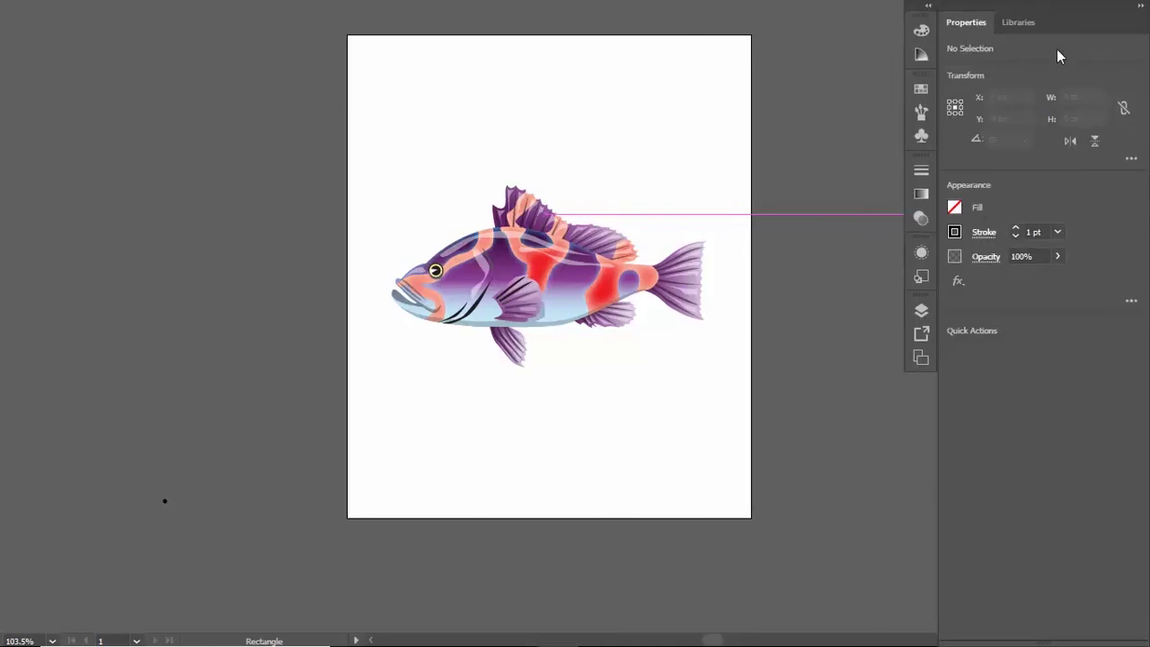
left_click(923, 253)
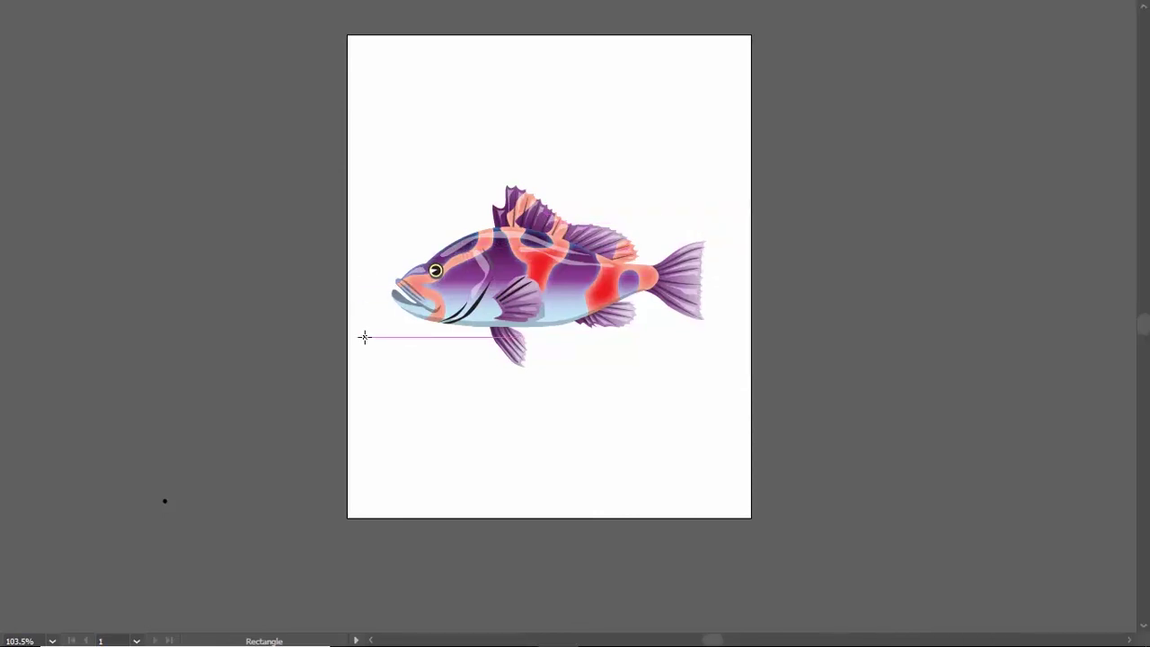
Step: Return to Normal Screen Mode, preview the fish artwork in Presentation Mode and exit the preview
key("Tab")
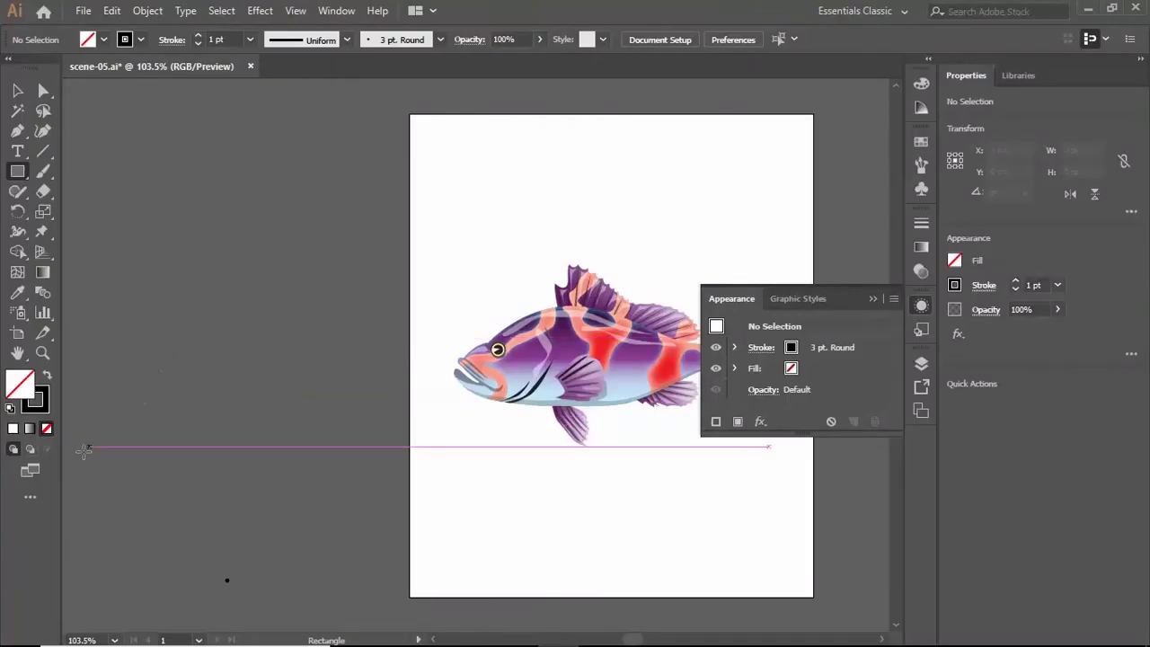
left_click(36, 474)
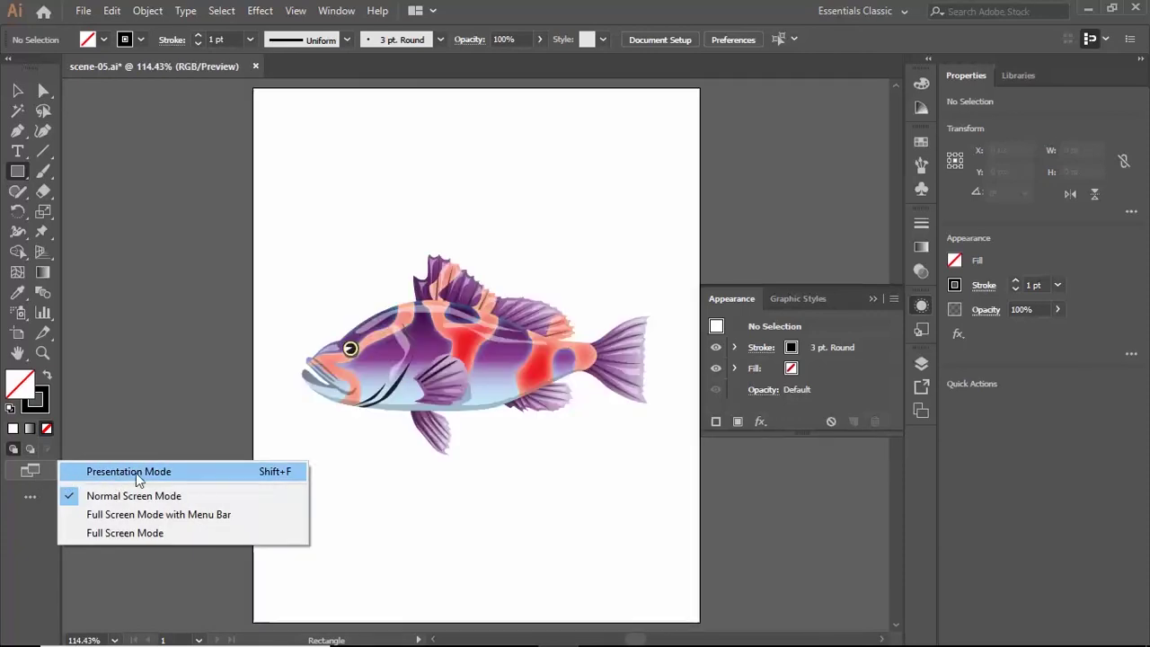
left_click(136, 473)
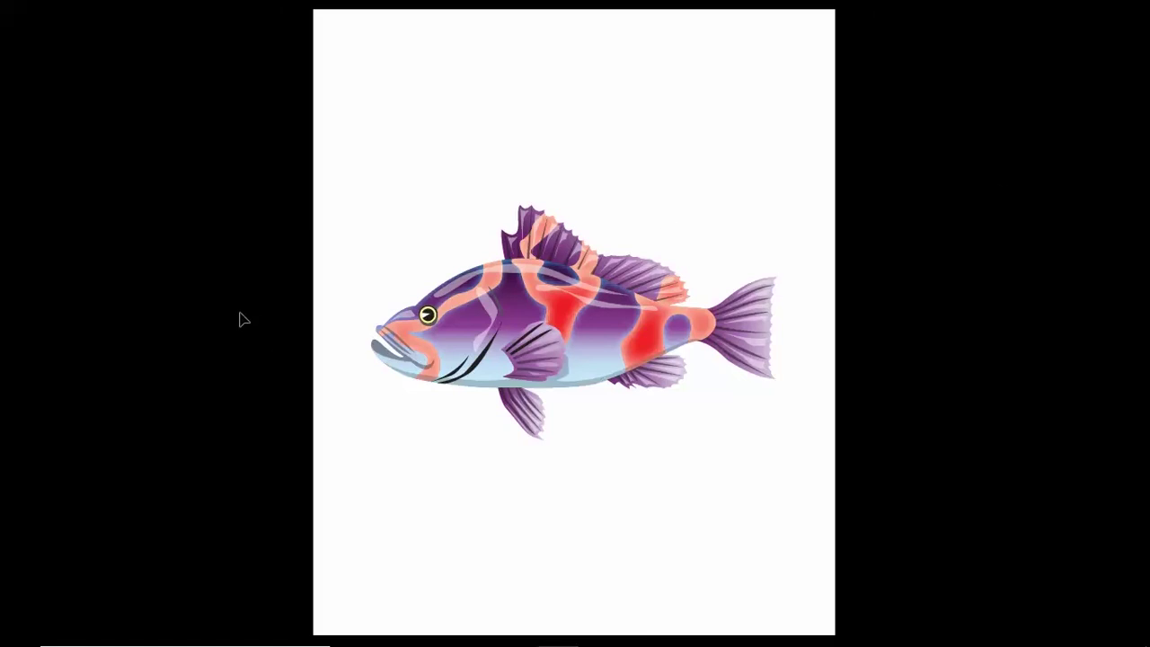
key("Escape")
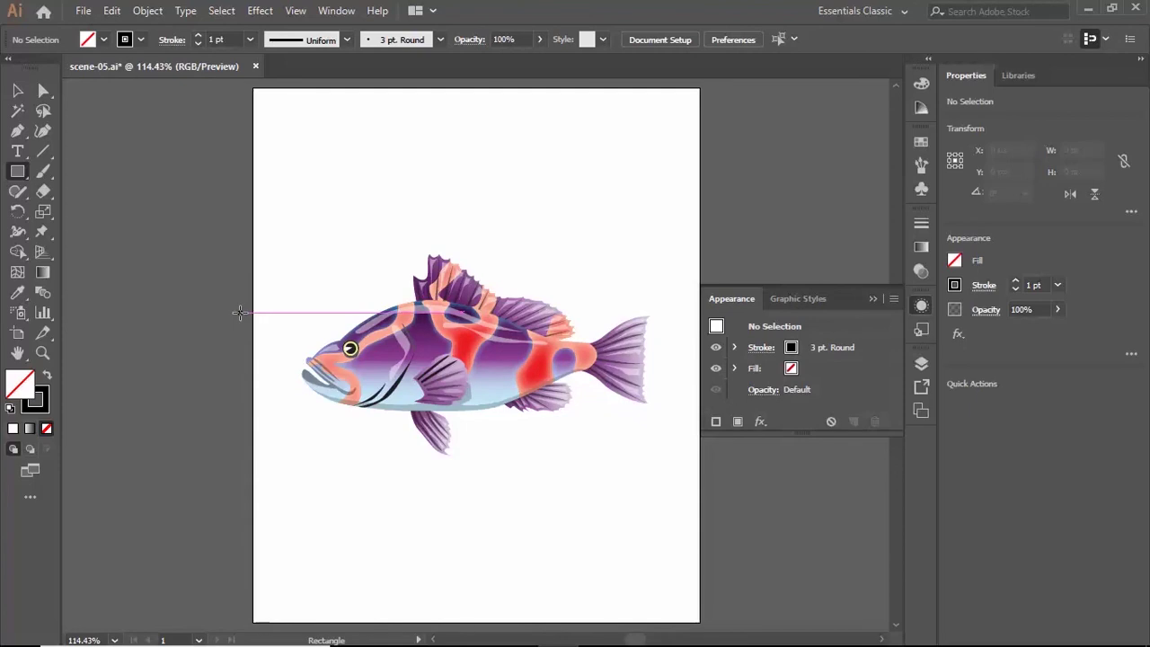
Step: Hide the toolbar and all panels, reveal the toolbar temporarily, and restore the toolbar and Control panel
key("Tab")
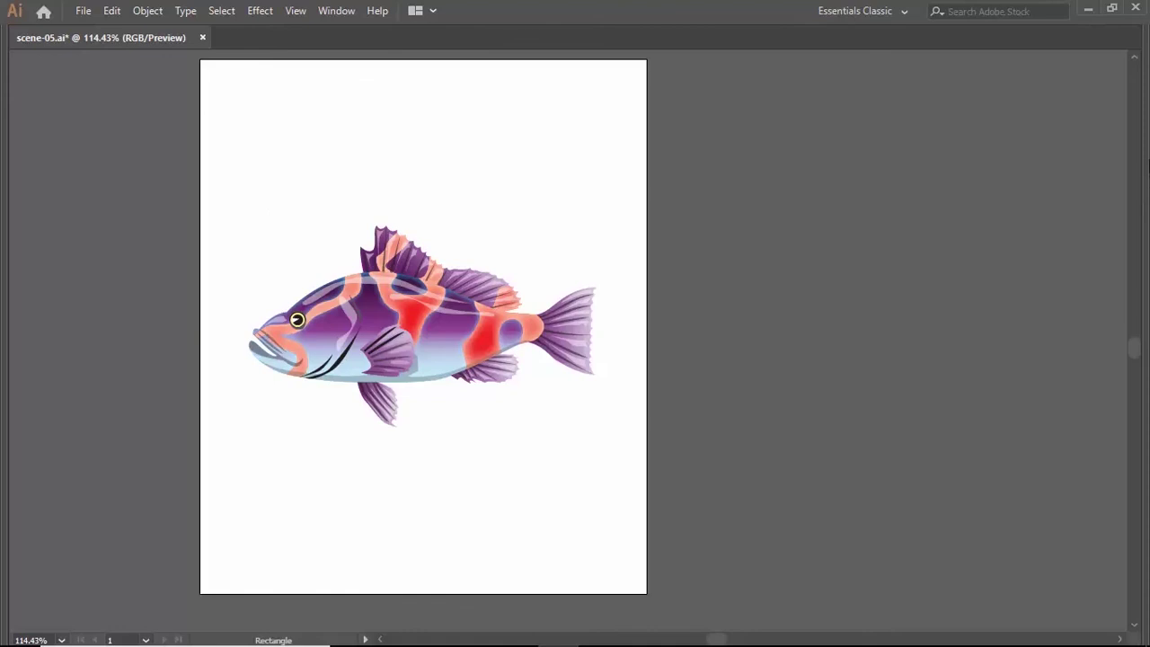
mouse_move(1147, 301)
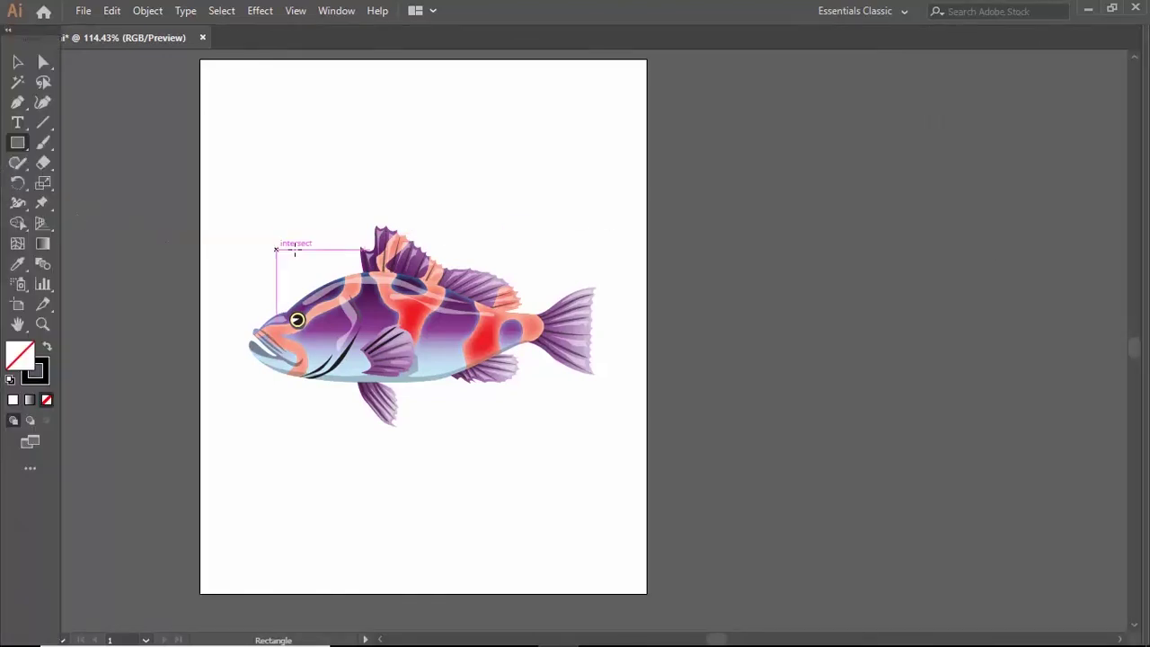
key("Tab")
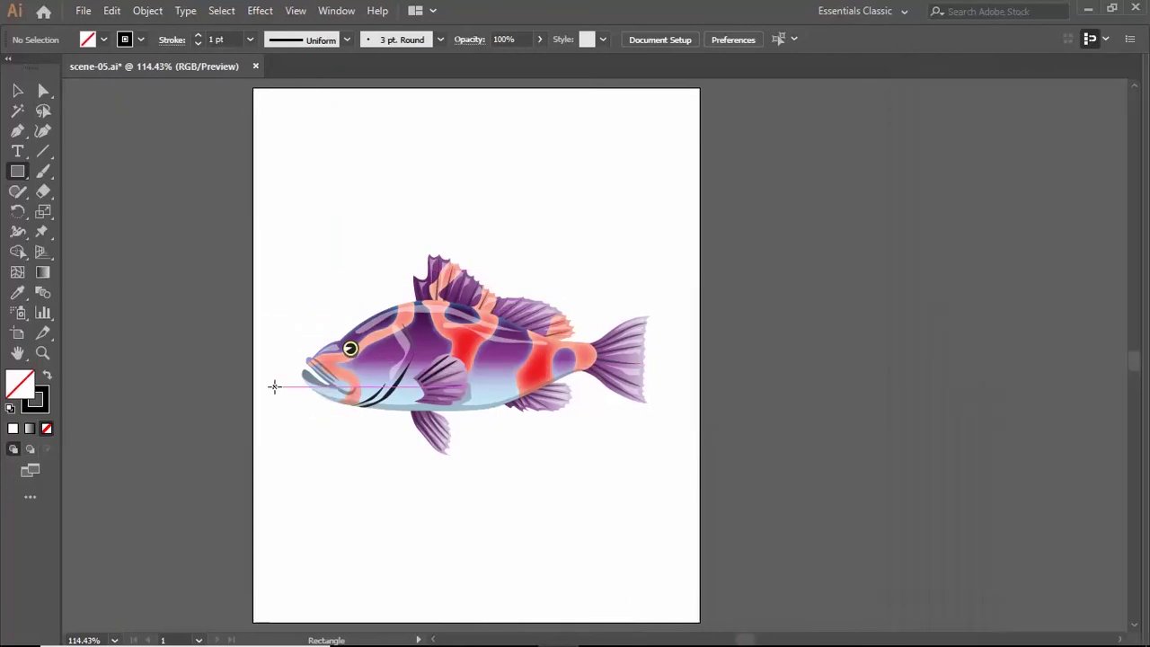
Step: Toggle the panels other than the toolbar and Control panel off and on repeatedly, leaving them shown
key("shift+Tab")
key("shift+Tab")
key("shift+Tab")
key("shift+Tab")
key("shift+Tab")
key("shift+Tab")
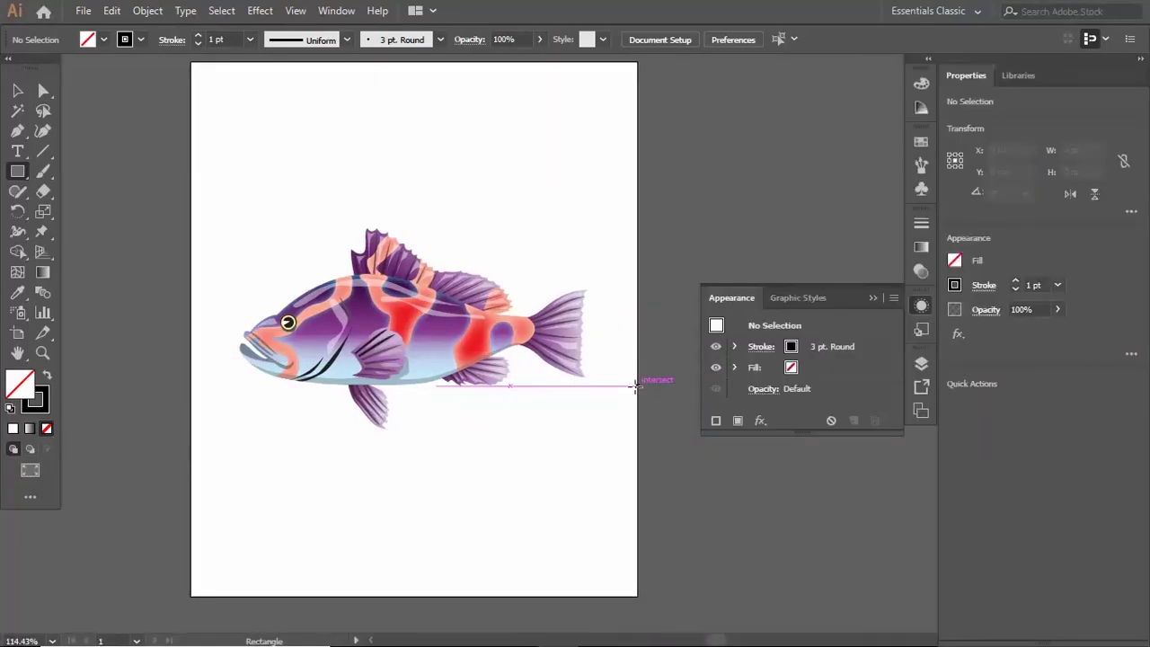